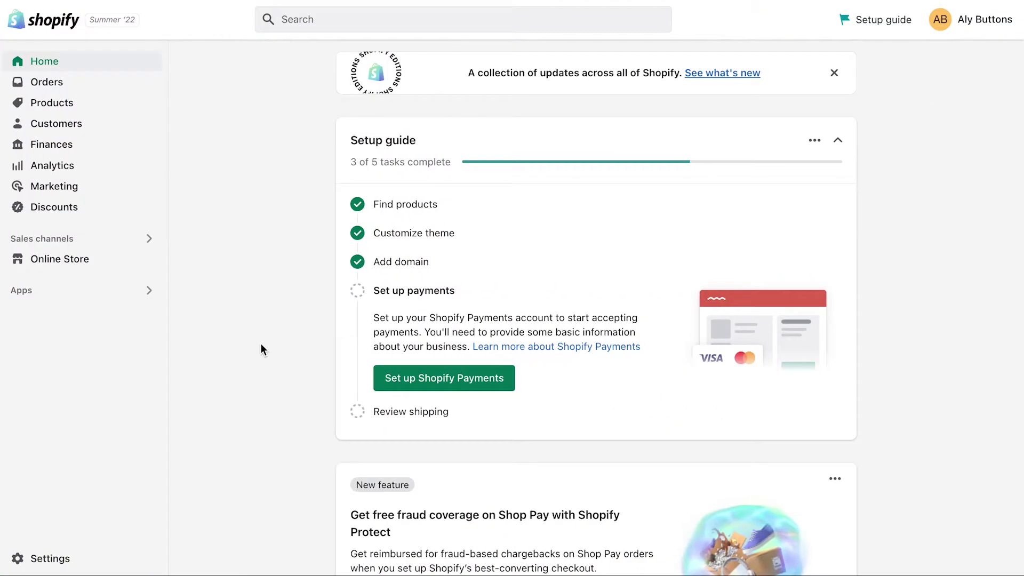
- Create a new page titled 'Our Story' and paste in three paragraphs of brand text
left_click(110, 265)
left_click(101, 322)
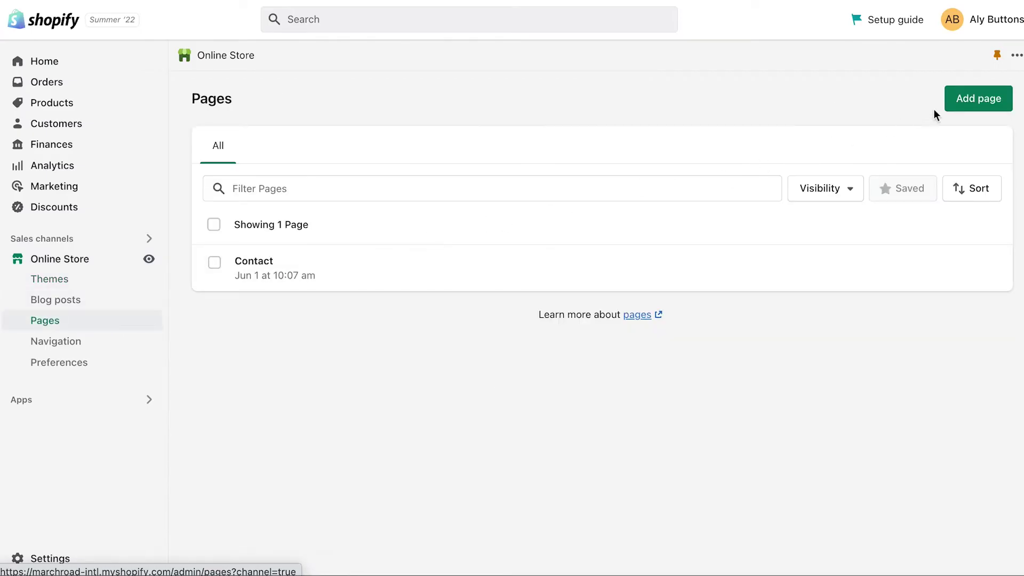
left_click(969, 98)
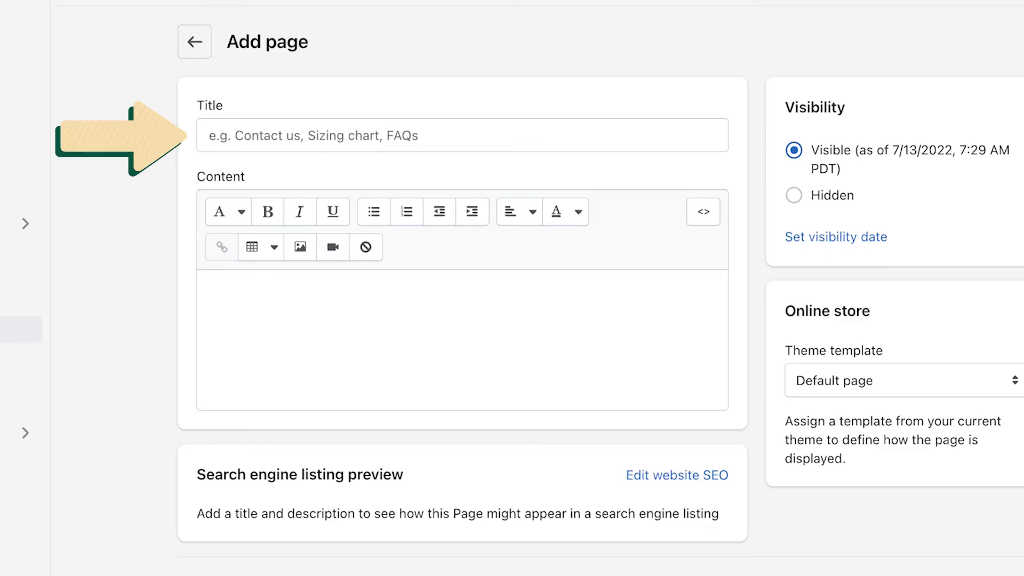
left_click(682, 137)
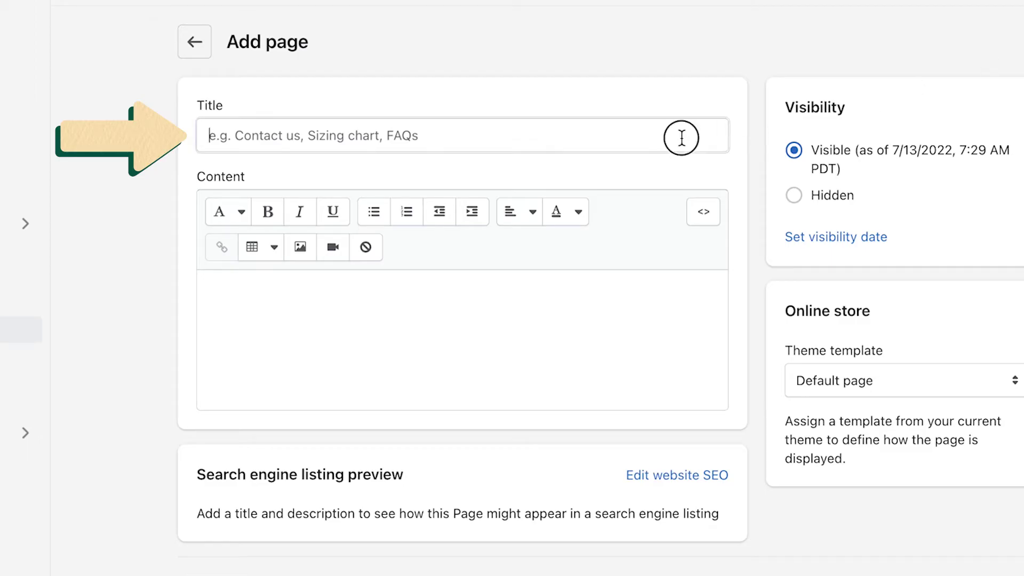
type("Our Story")
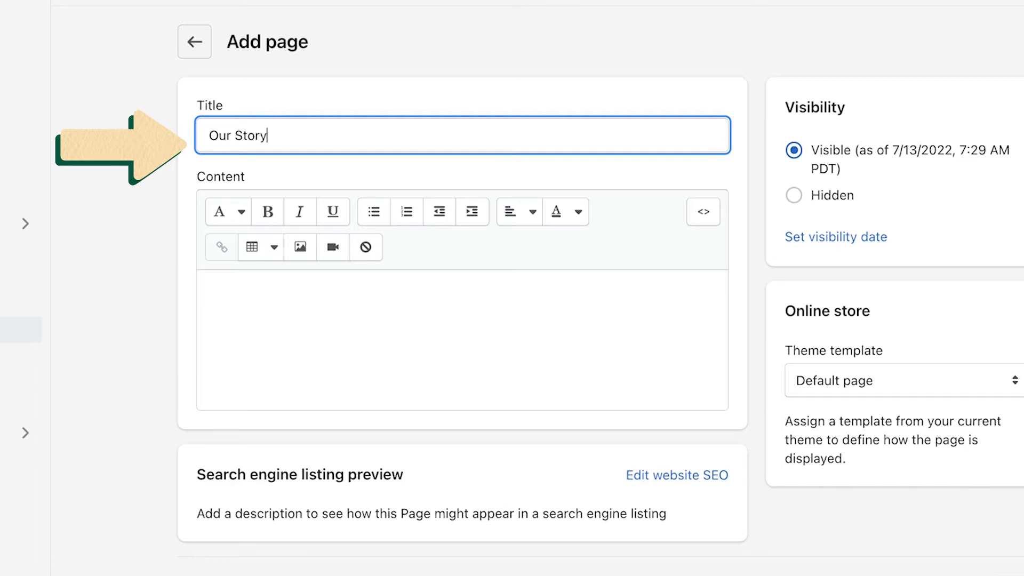
left_click(676, 294)
type("March Road was started by two friends who cared about great design, and sustainability. Since that point, March Road has grown into an international brand - and our journey is just beginning. All of our apparel is made of sustainable and durable fabrics that won't quit. Our clothing is ready to take on whatever you face. Looking for something special? Our signature shirt will add unique styling to any outfit, day or night.")
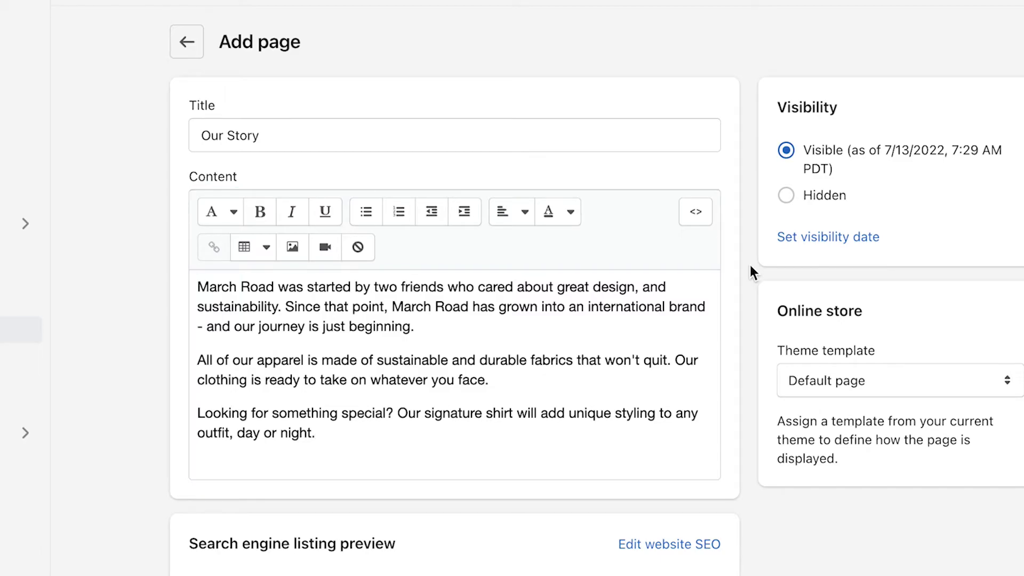
- Insert the outdoor photo of two women into the page content
left_click(293, 248)
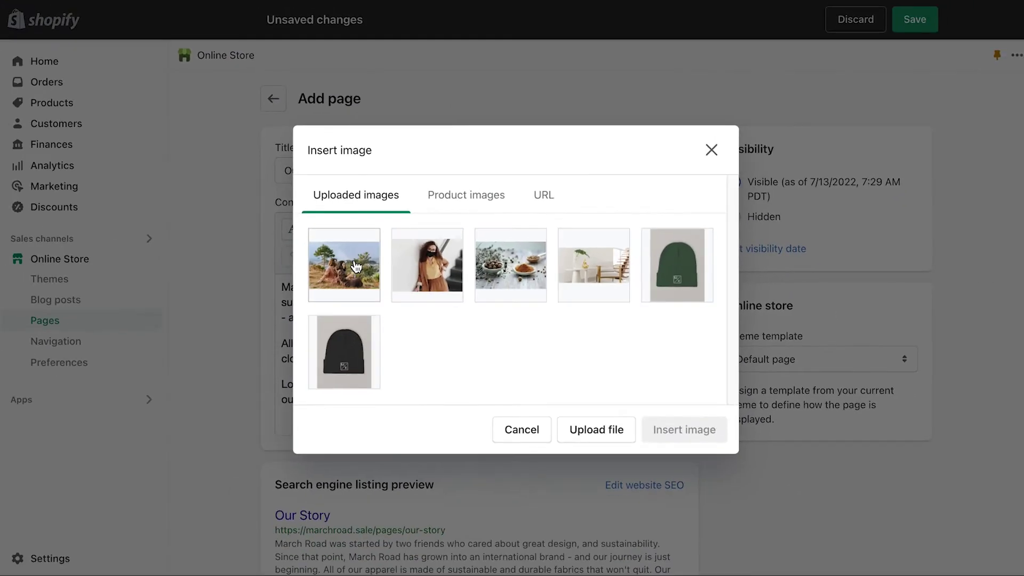
left_click(356, 265)
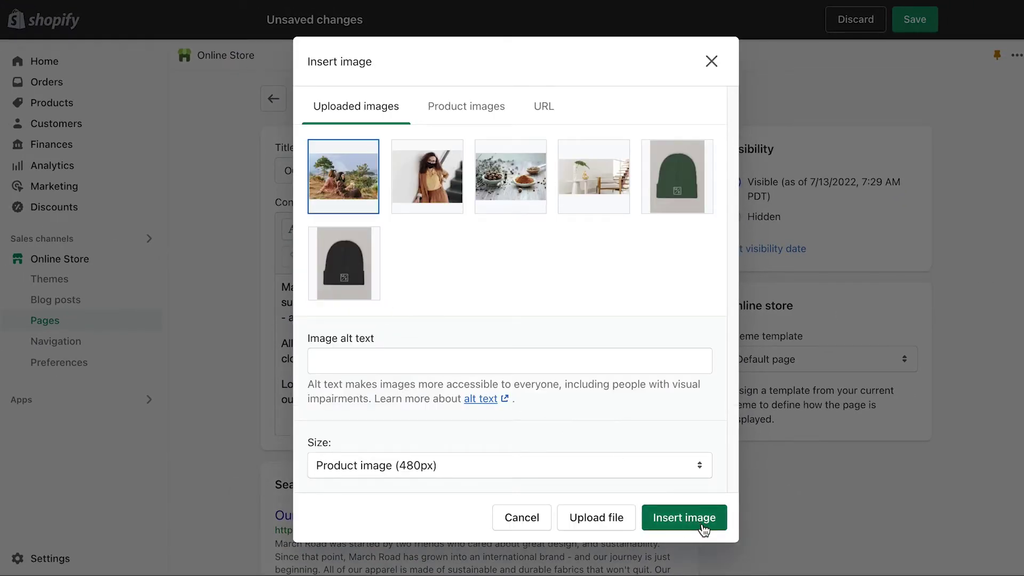
left_click(685, 517)
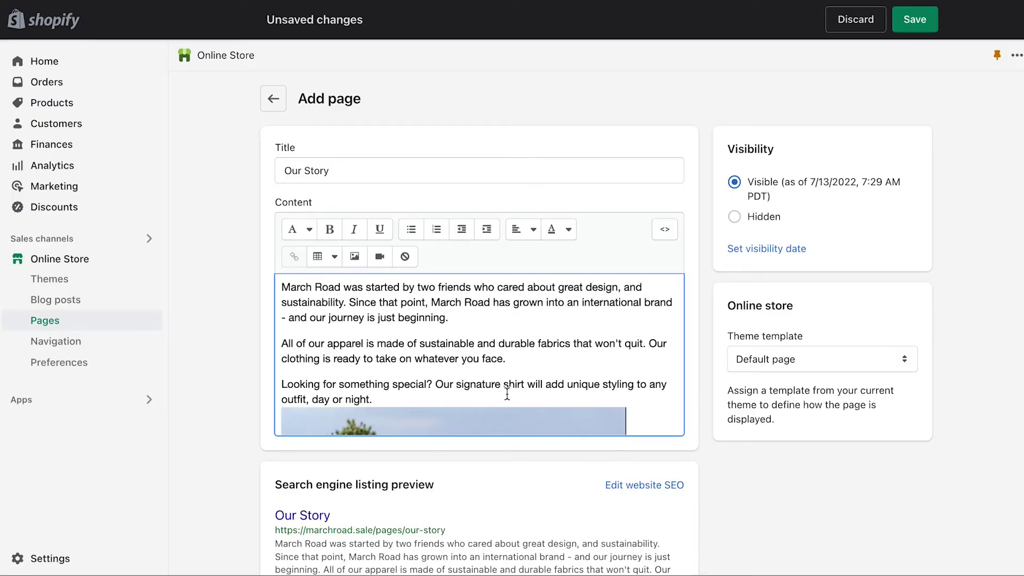
- Link the words 'signature shirt' to the product page URL and save the page
left_click_drag(457, 385, 526, 387)
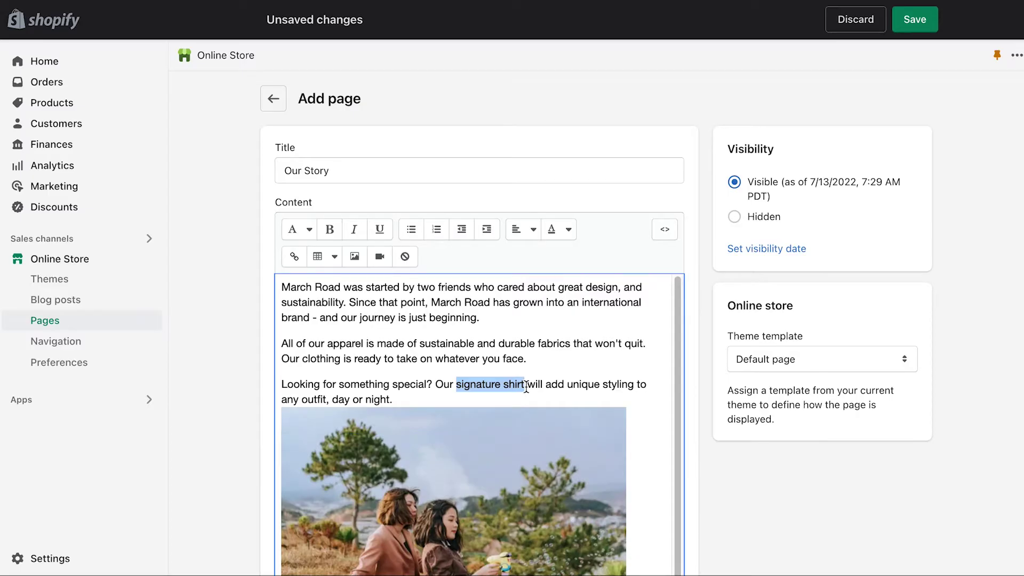
left_click(300, 256)
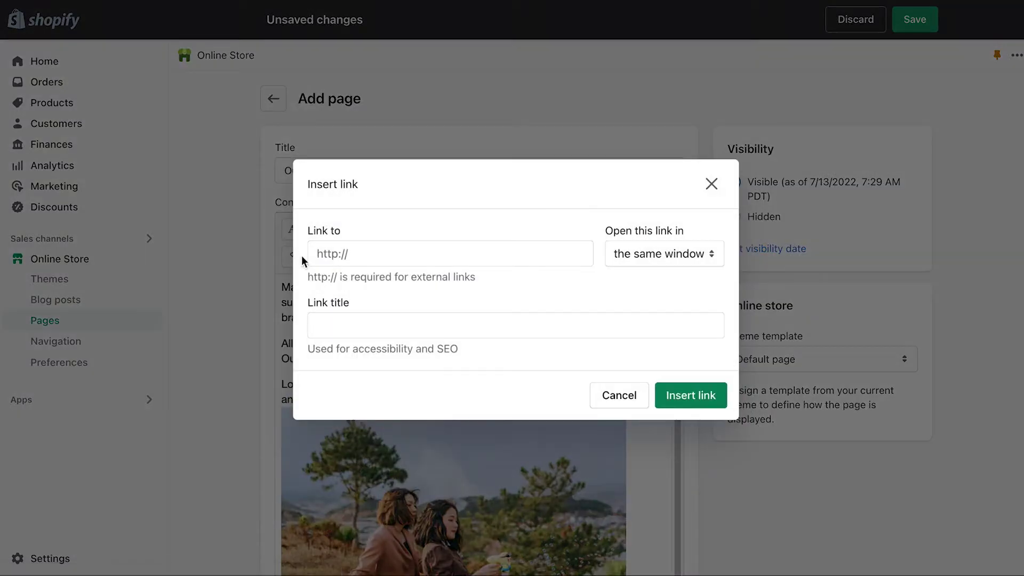
left_click(367, 258)
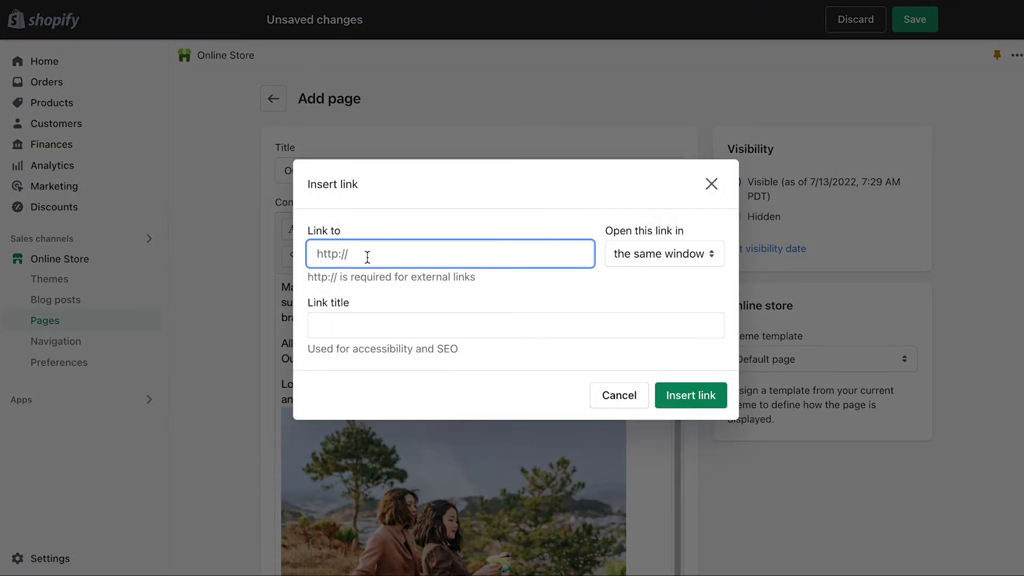
type("https://marchroad.sale/products/comfort-womens-tee")
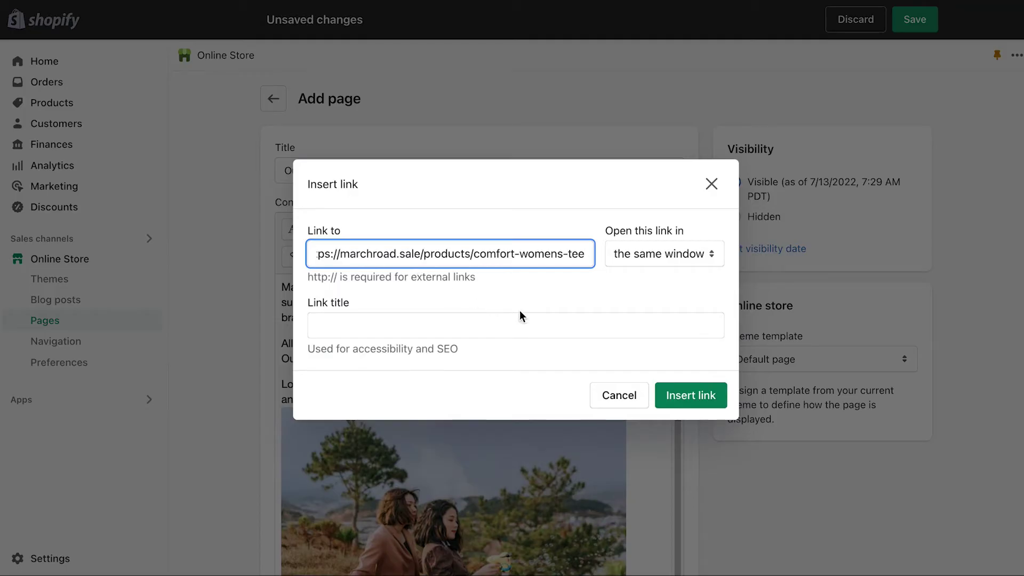
left_click(703, 396)
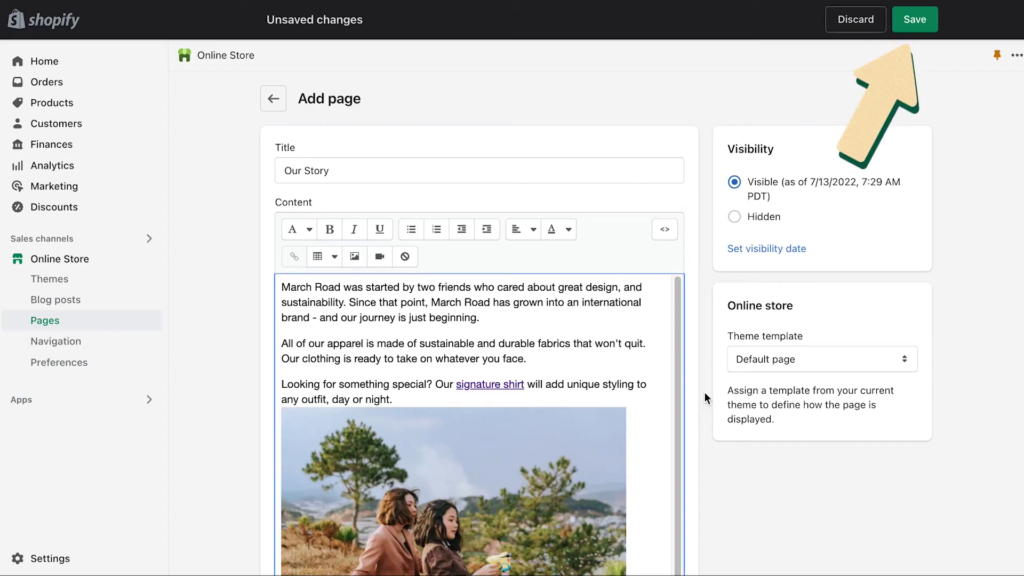
left_click(927, 20)
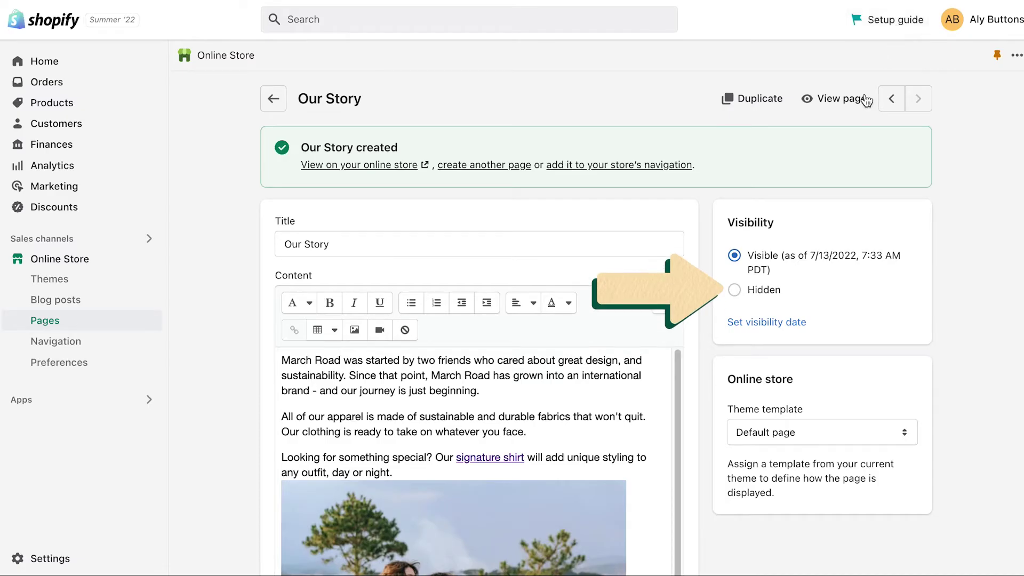
- Set the Our Story page's visibility to Hidden
left_click(760, 292)
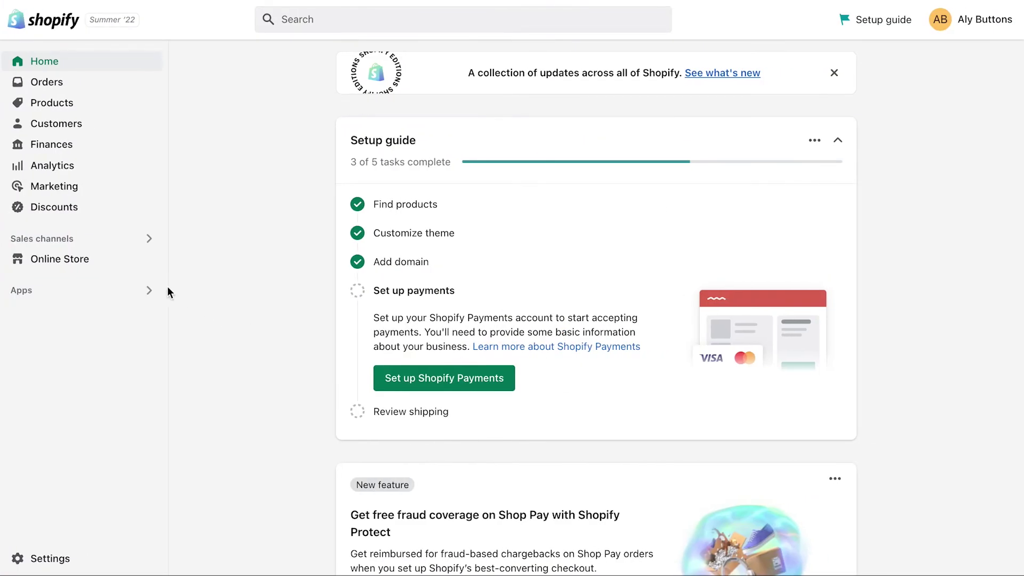
- Add an 'About us' Main menu item linking to the Our Story page, placed above Contact
left_click(98, 263)
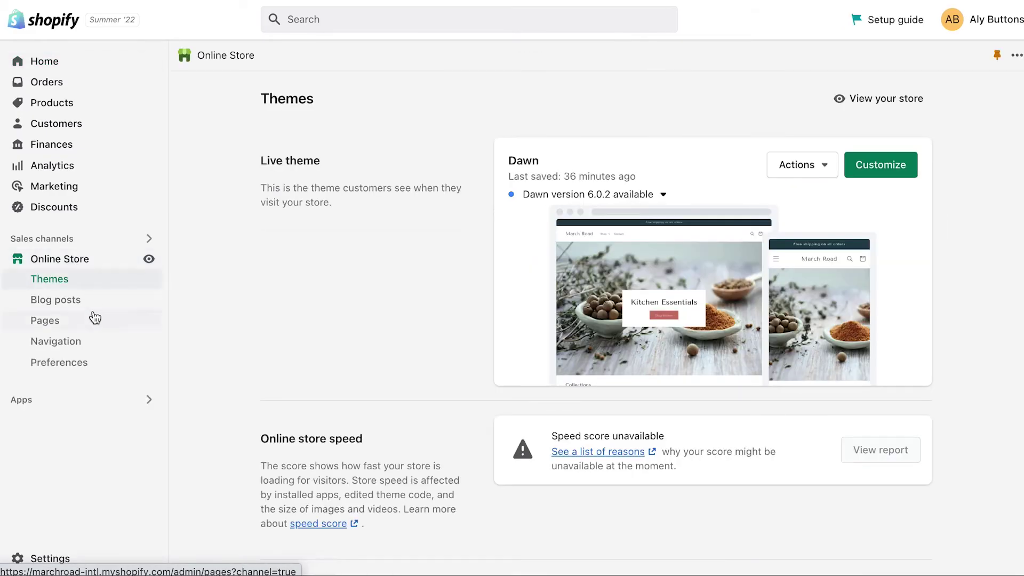
left_click(91, 345)
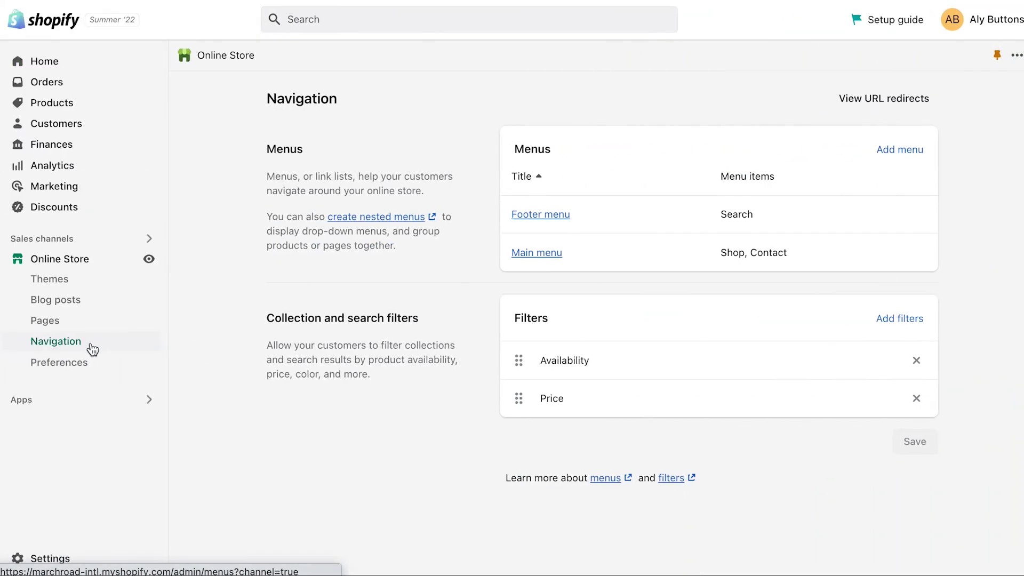
left_click(529, 254)
scroll(529, 257, "down", 2)
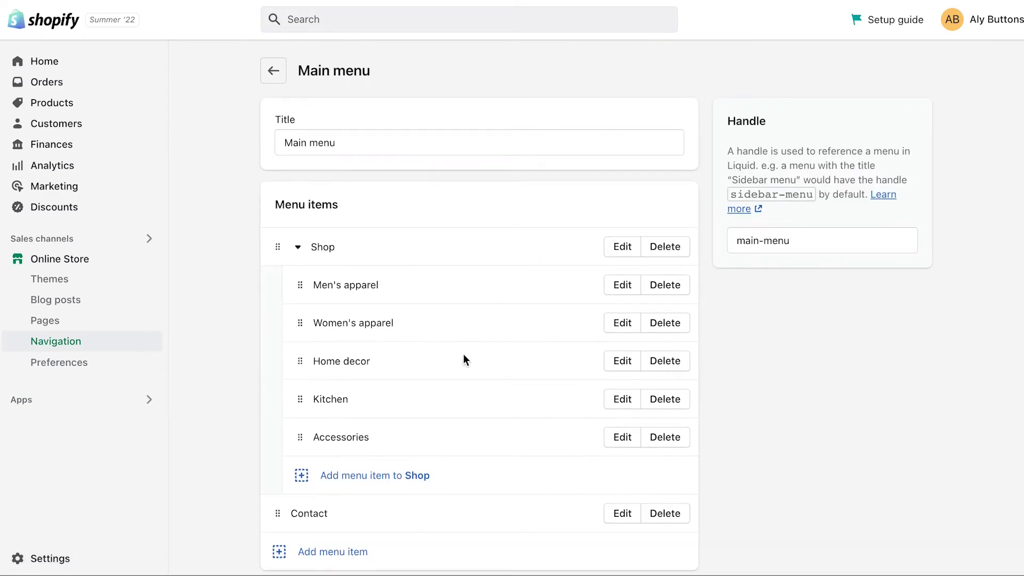
left_click(349, 549)
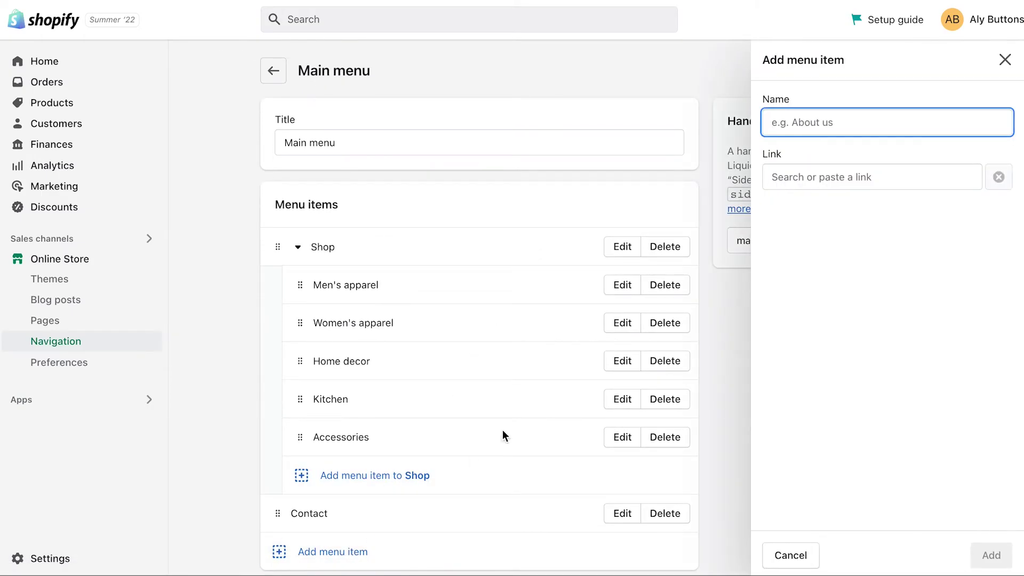
type("About us")
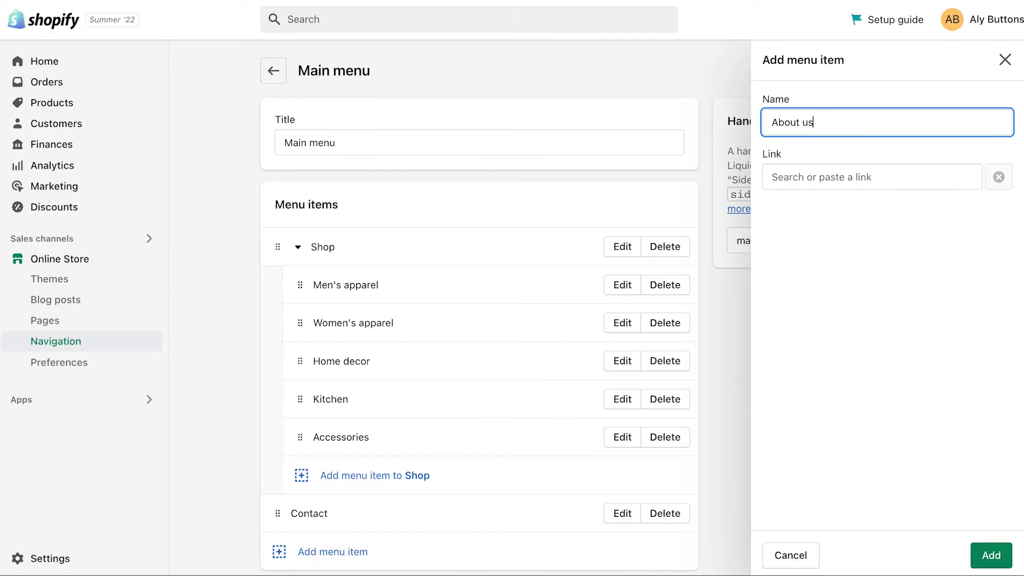
left_click(841, 176)
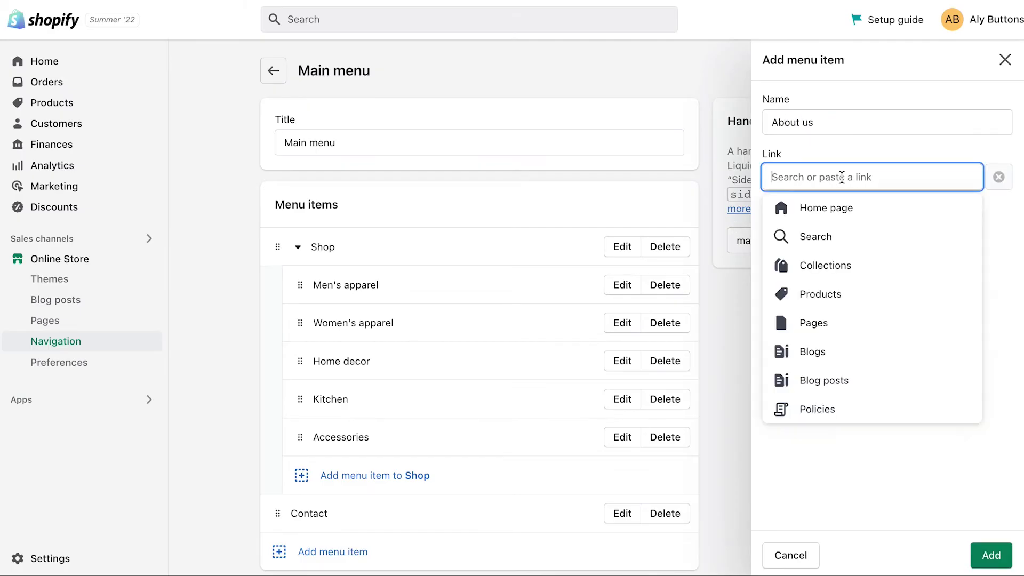
left_click(838, 320)
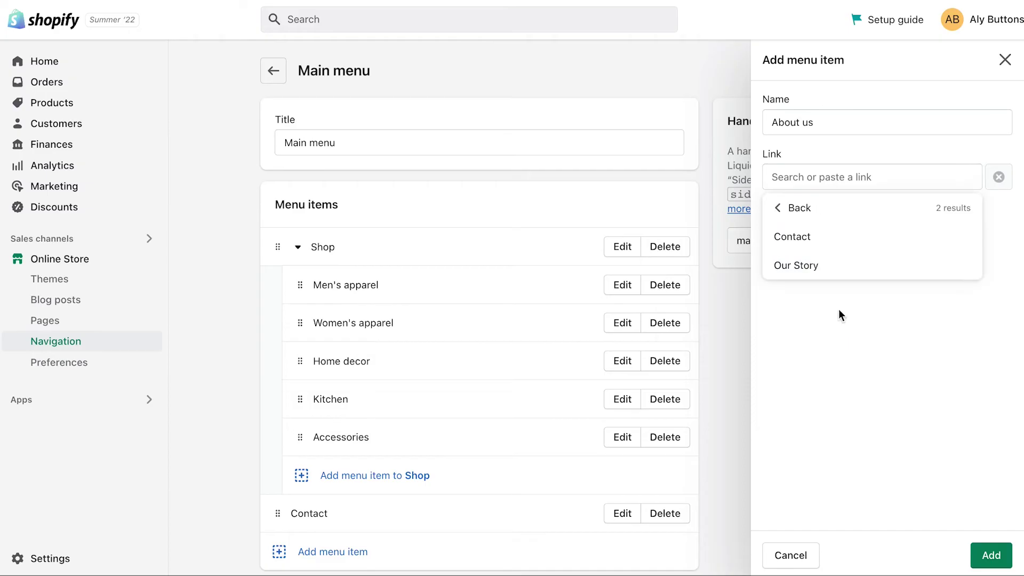
left_click(842, 274)
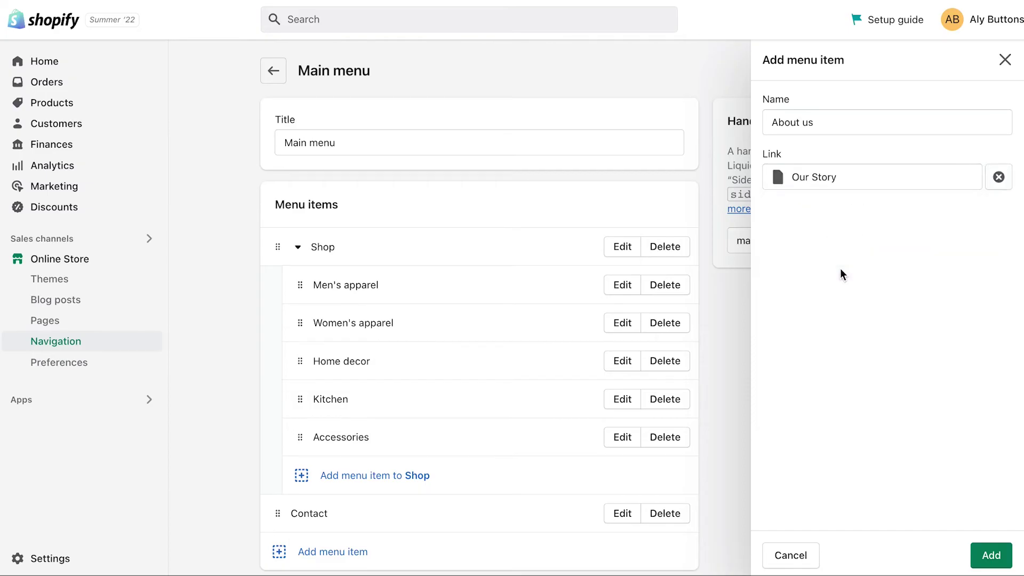
left_click(991, 557)
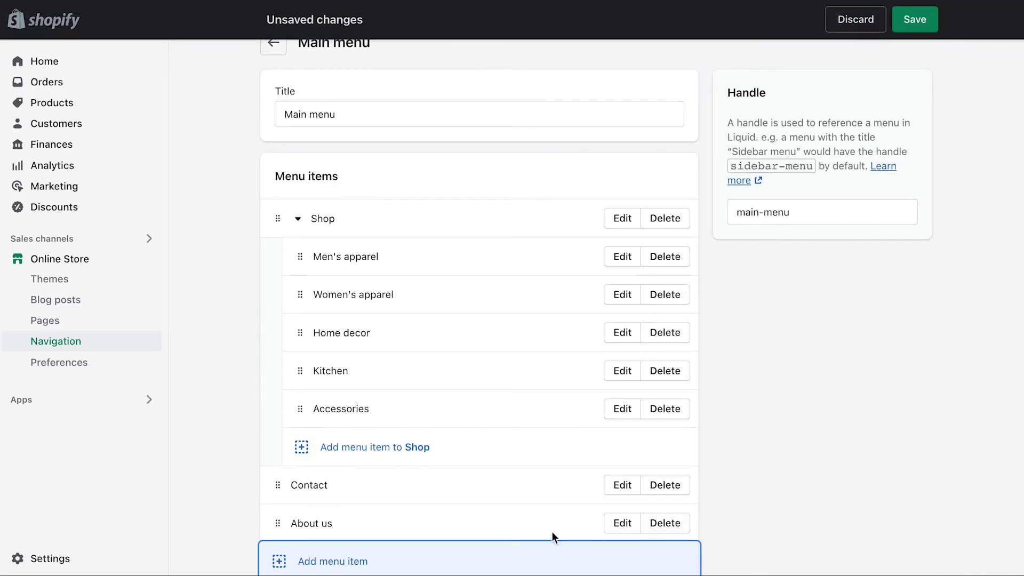
left_click_drag(281, 526, 277, 498)
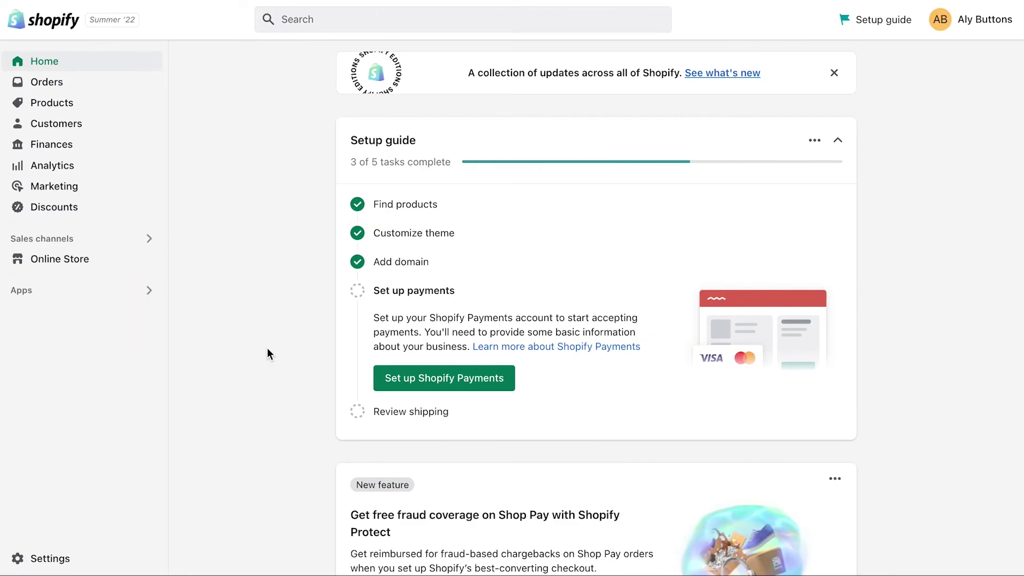
- In the Dawn theme editor, add a Page section showing Our Story above Featured collection
left_click(98, 265)
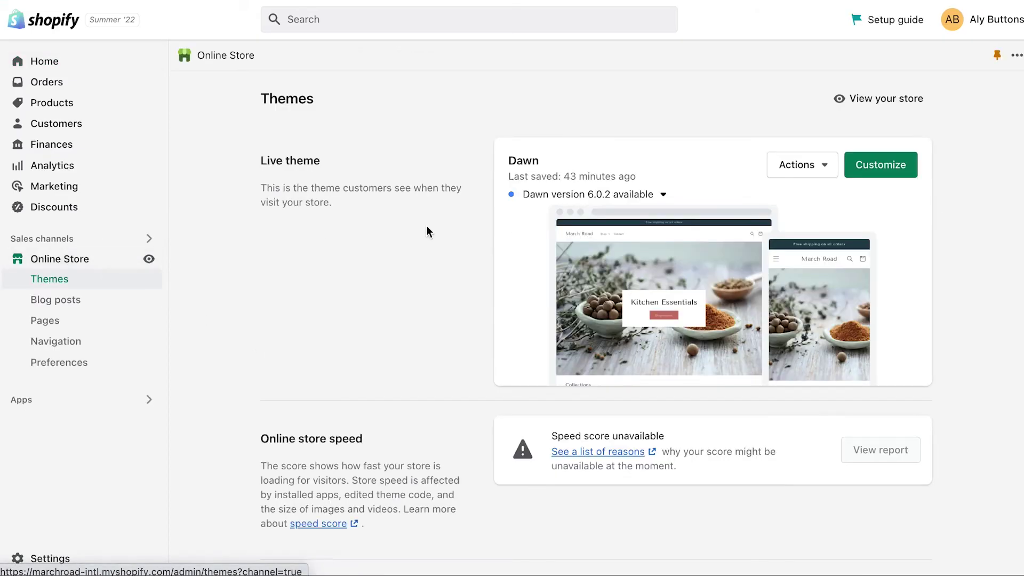
left_click(886, 172)
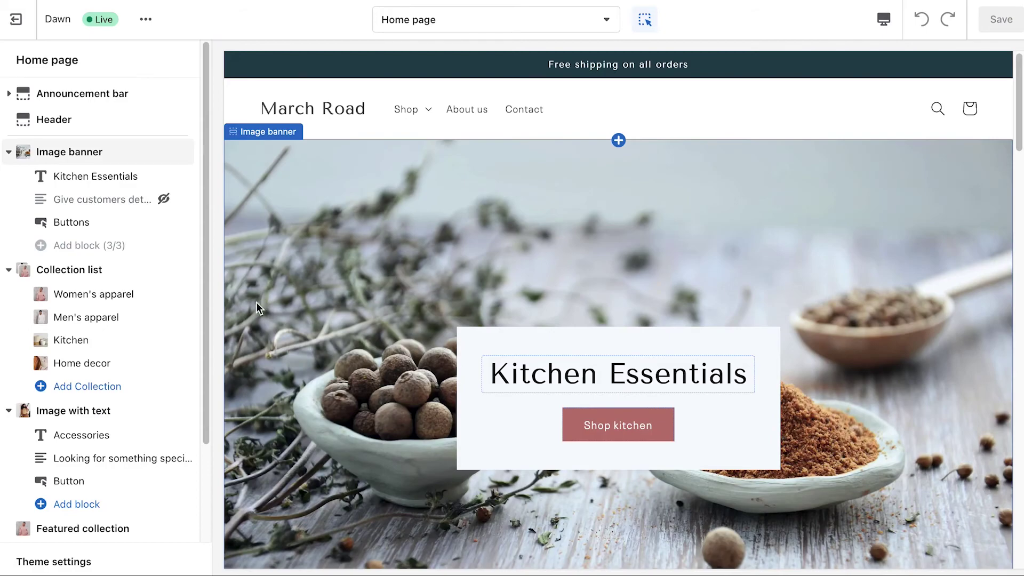
left_click_drag(205, 315, 205, 411)
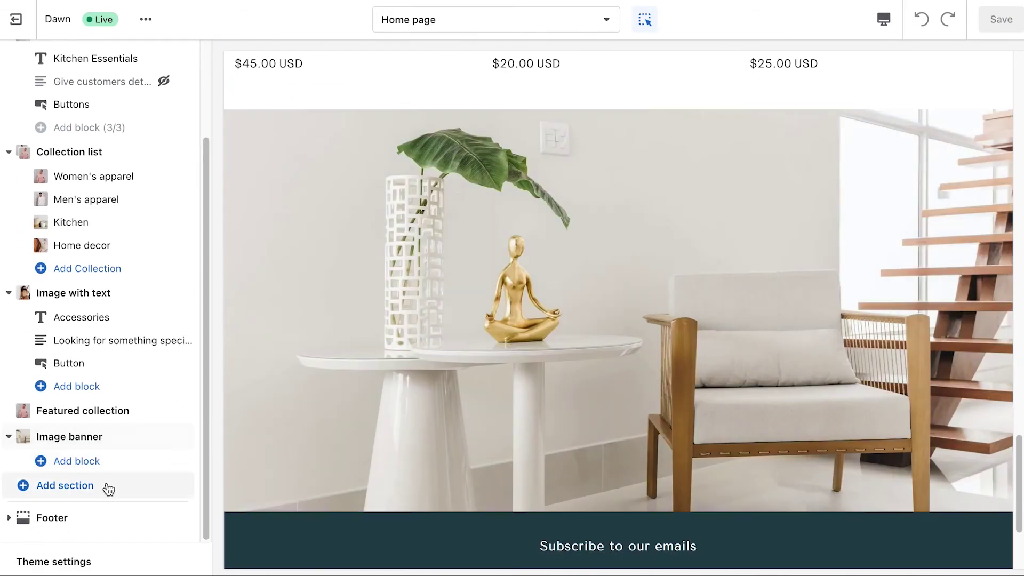
left_click(109, 487)
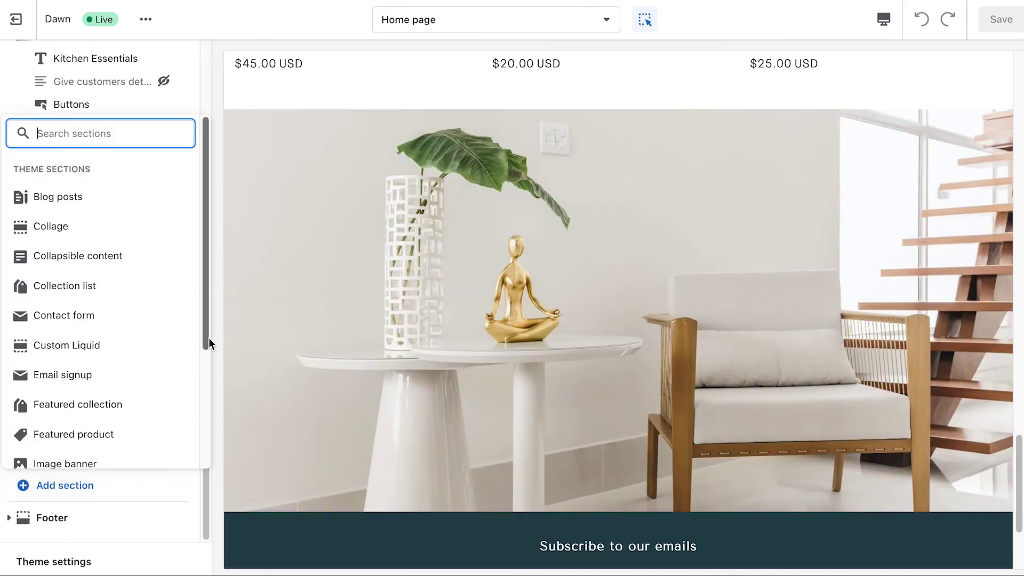
left_click_drag(206, 343, 204, 428)
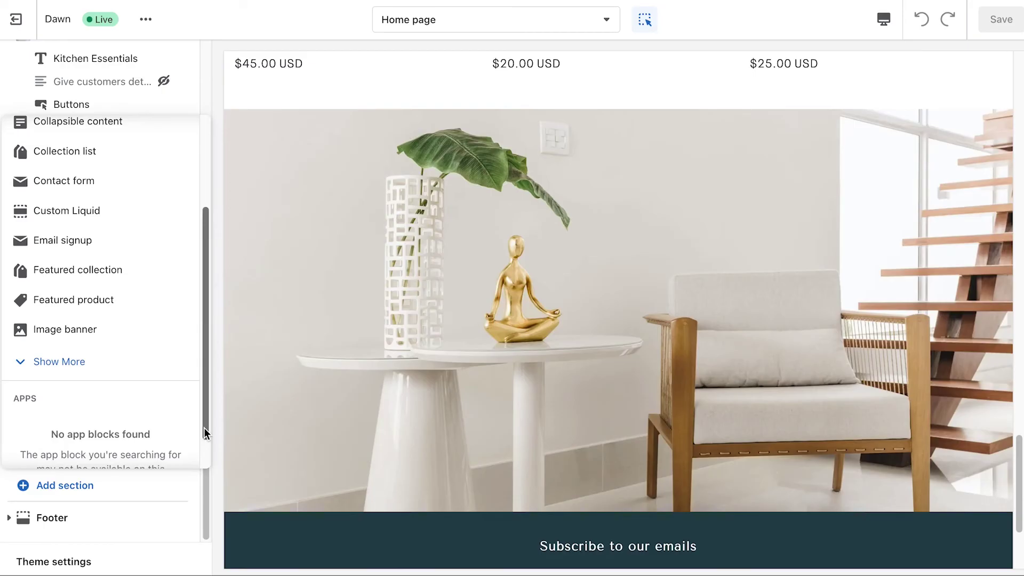
left_click(101, 364)
left_click(87, 421)
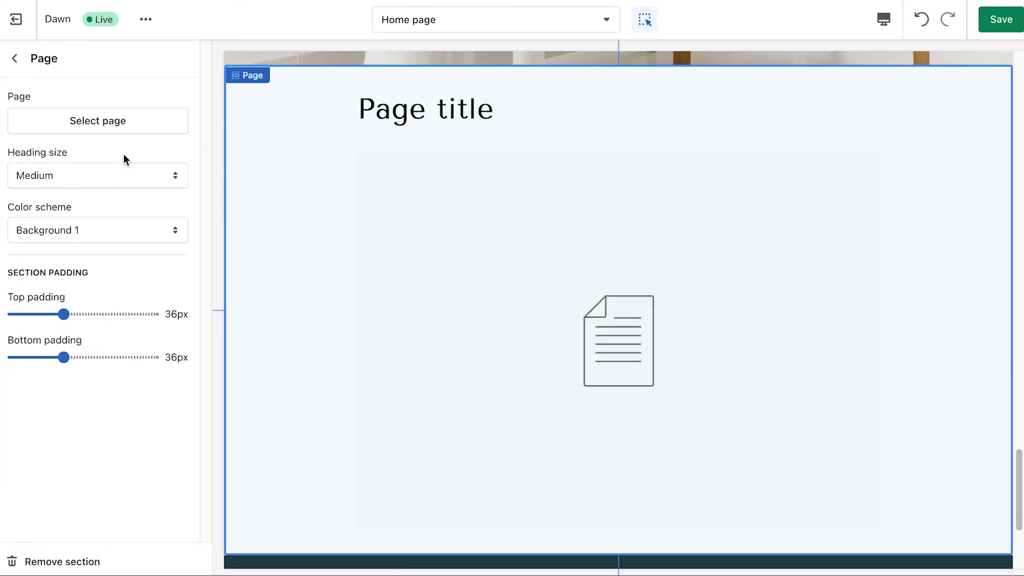
left_click(131, 129)
left_click(105, 230)
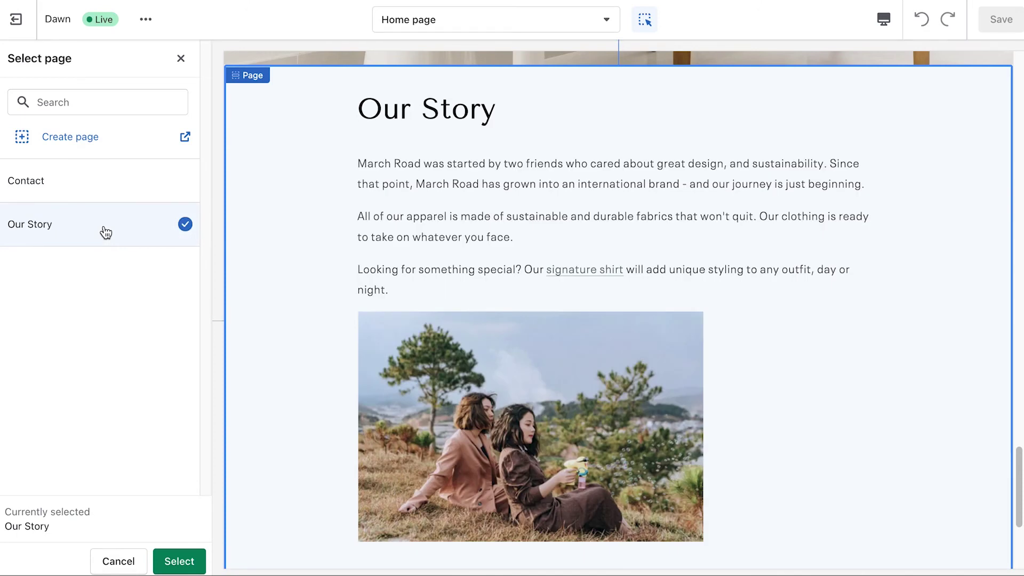
left_click(197, 561)
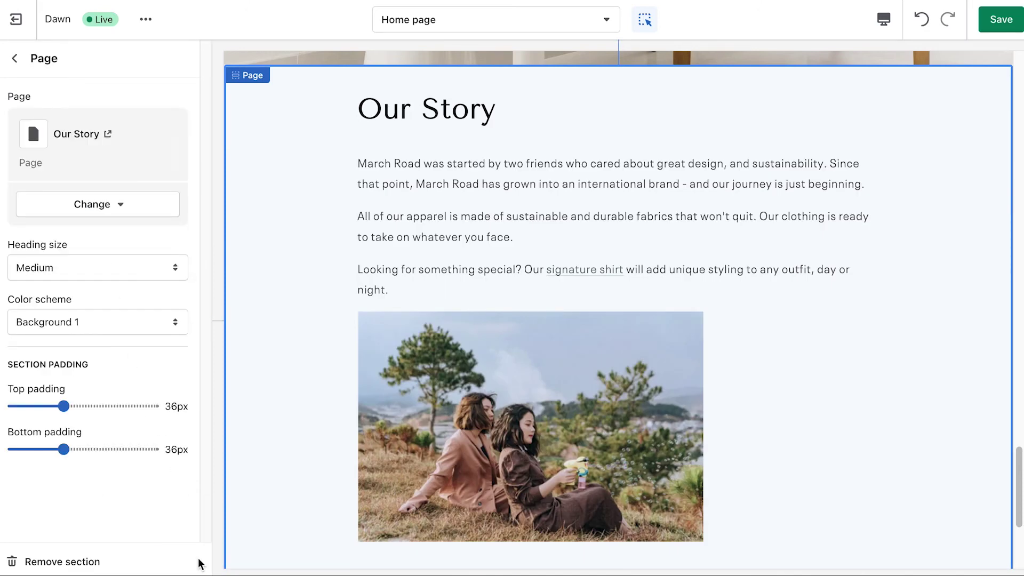
left_click(14, 60)
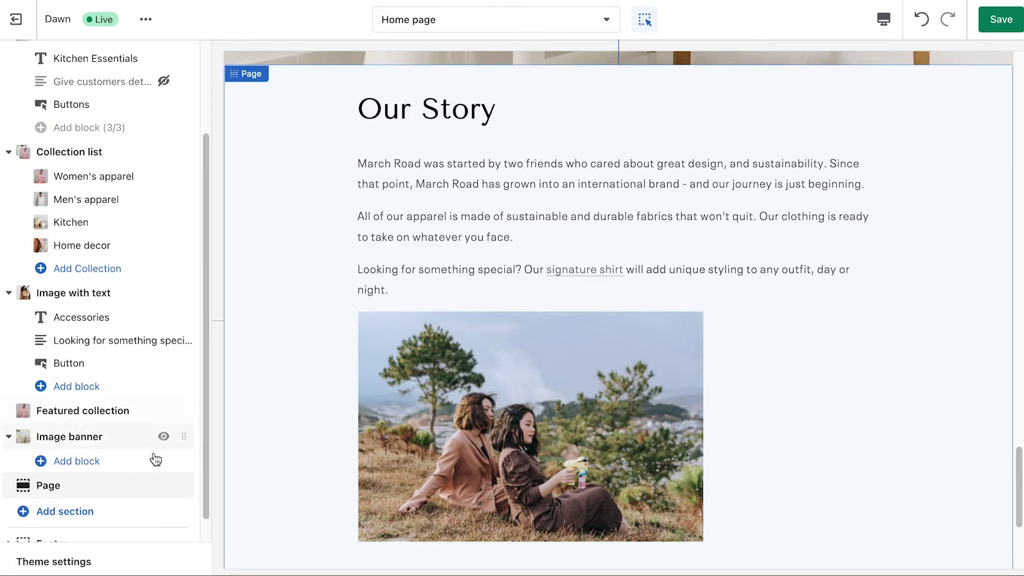
left_click_drag(183, 486, 183, 295)
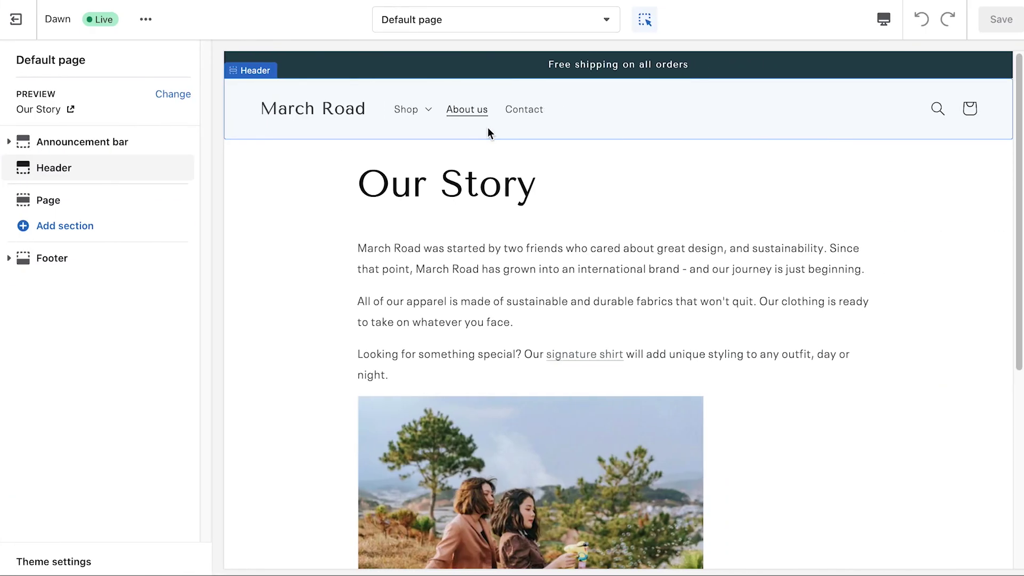
- Add an Email signup section beneath the Our Story content on the Default page template
left_click(93, 229)
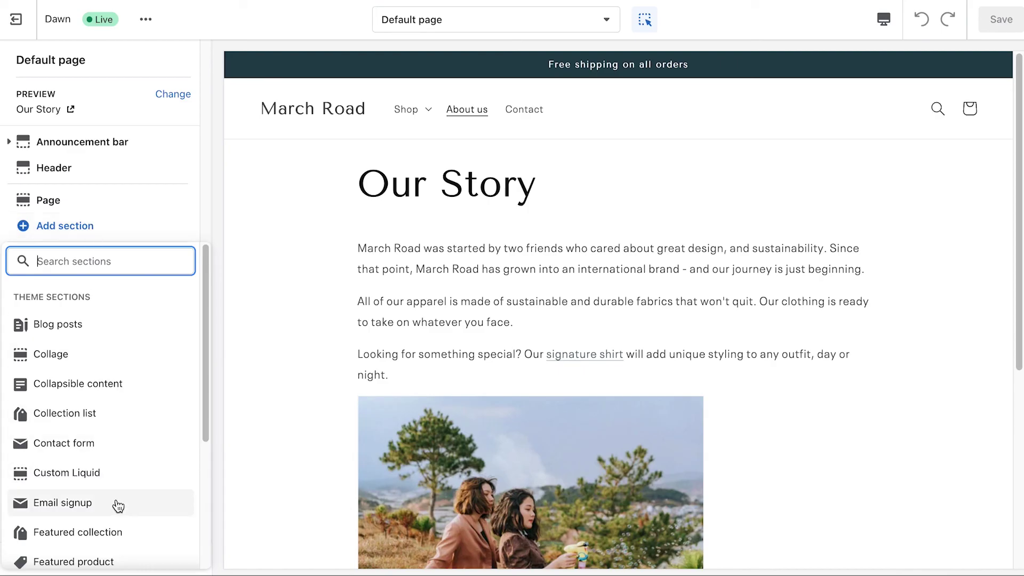
left_click(117, 506)
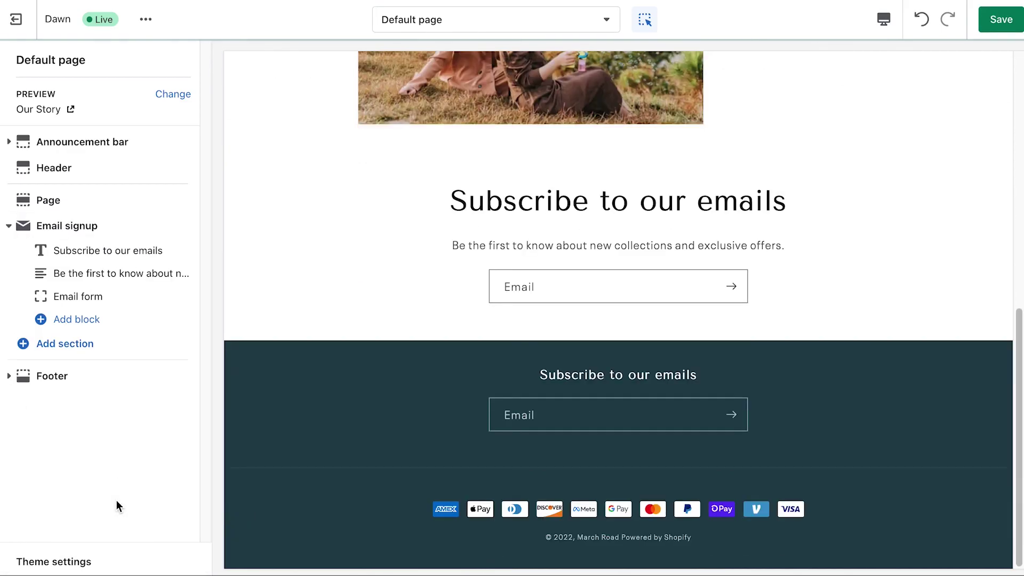